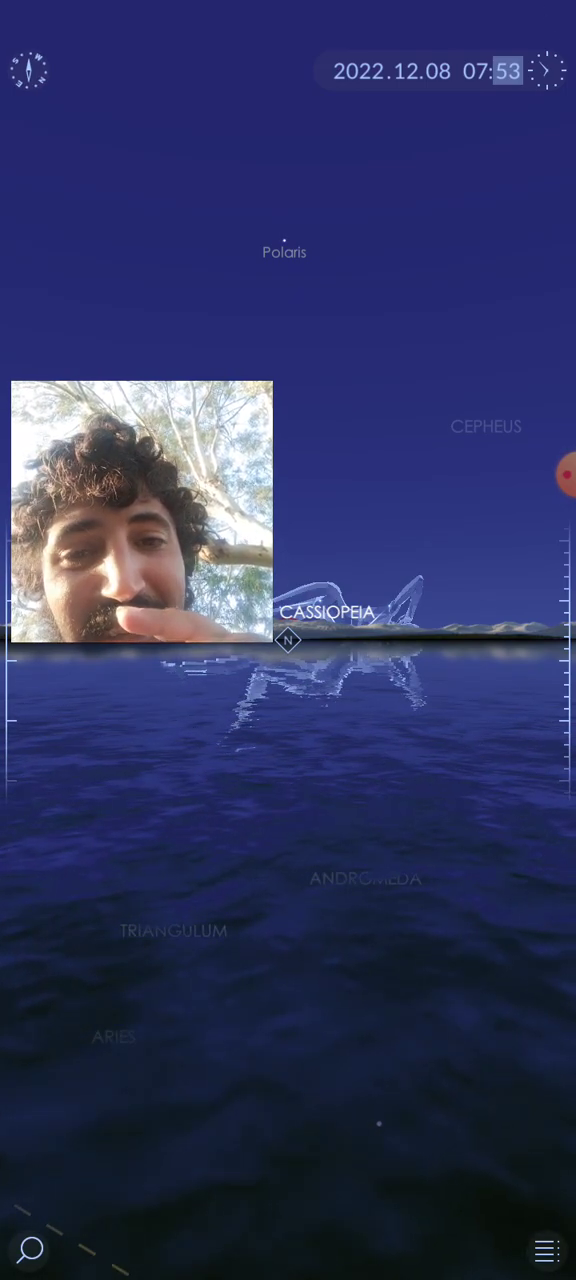
- Rotate the sky map down below the horizon to Pictor, Dorado and Canopus
left_click_drag(300, 900, 300, 400)
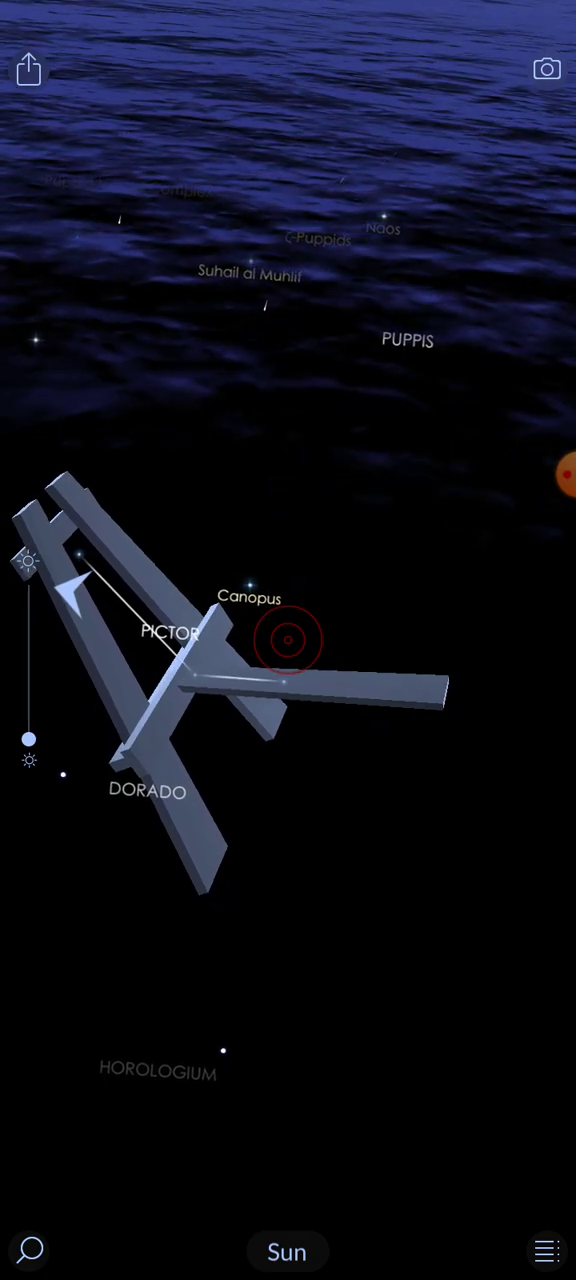
- View Sky Live rise and set times for the Sun, Moon and planets
left_click(546, 1251)
left_click(347, 487)
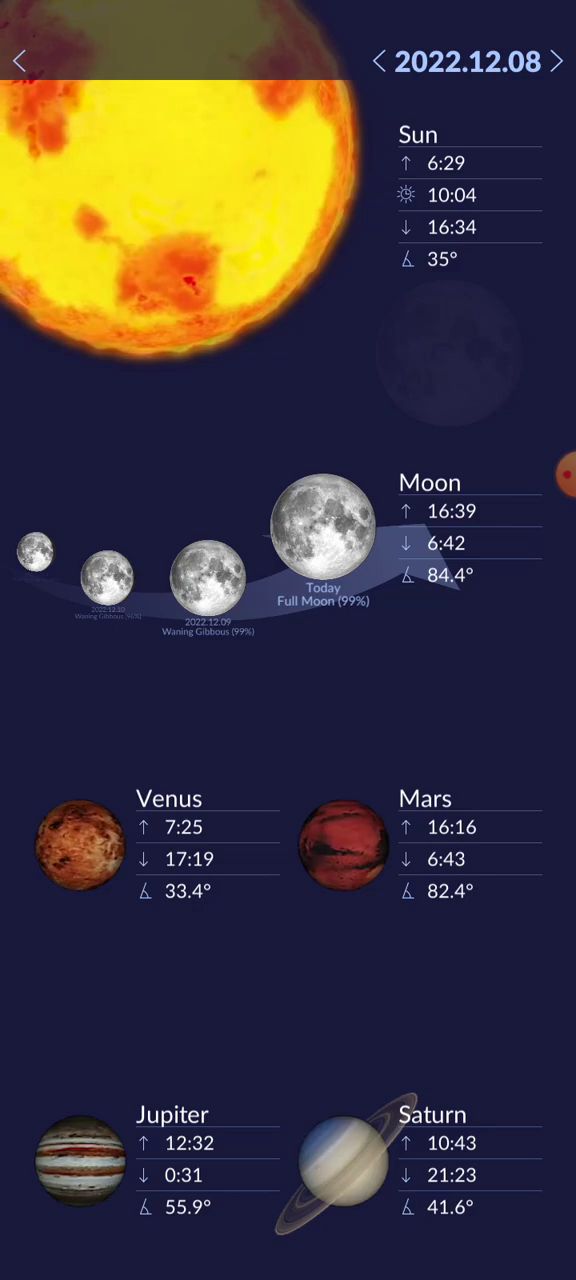
left_click(19, 61)
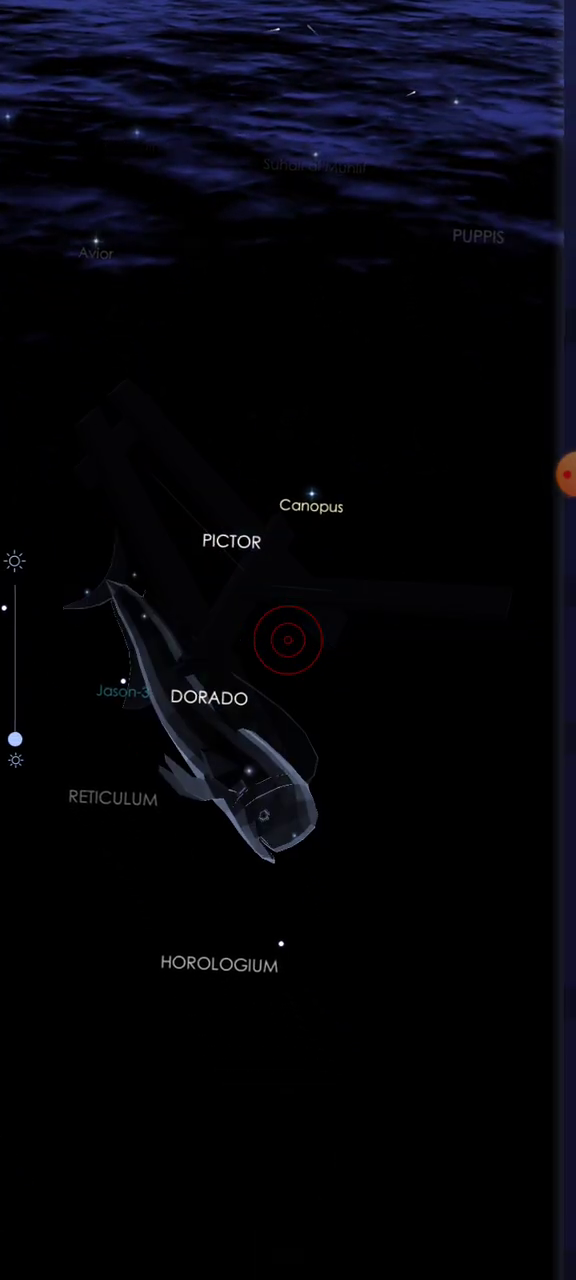
- Check Visible Tonight charts from the Moon through Rigel, then reopen the main menu
left_click(546, 1251)
left_click(377, 430)
left_click(261, 487)
left_click(442, 487)
left_click(80, 620)
left_click(261, 620)
left_click(442, 487)
left_click(80, 752)
left_click(261, 752)
left_click(442, 752)
left_click(80, 885)
left_click(261, 885)
left_click(442, 885)
left_click(80, 1017)
left_click(261, 1017)
left_click(442, 1017)
left_click(80, 1150)
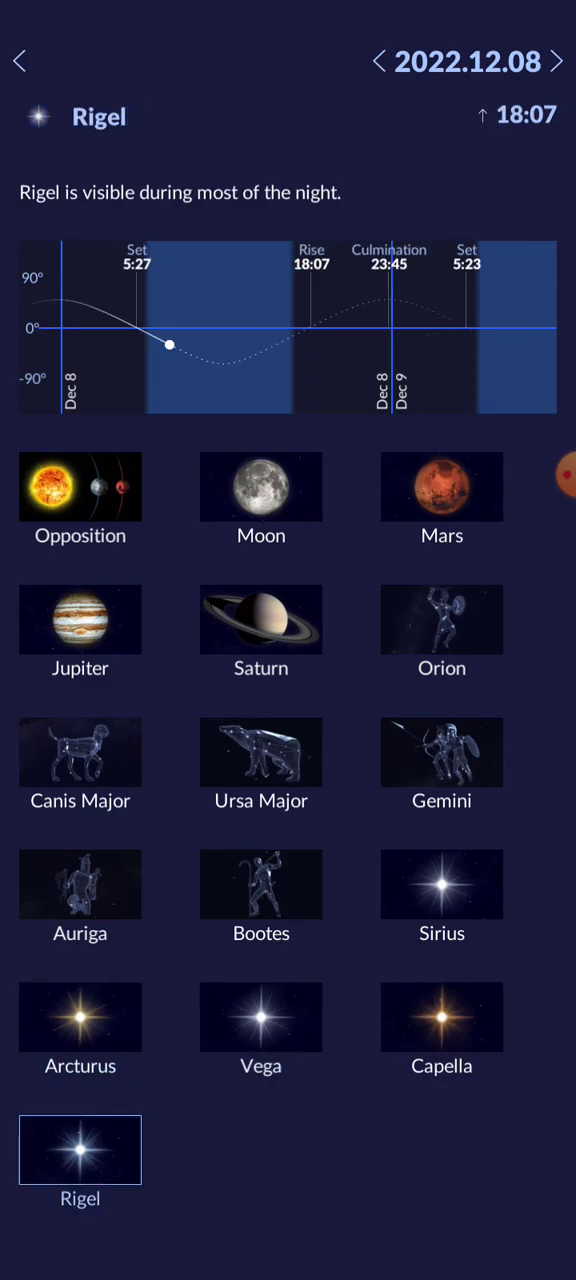
left_click(19, 61)
left_click(547, 1249)
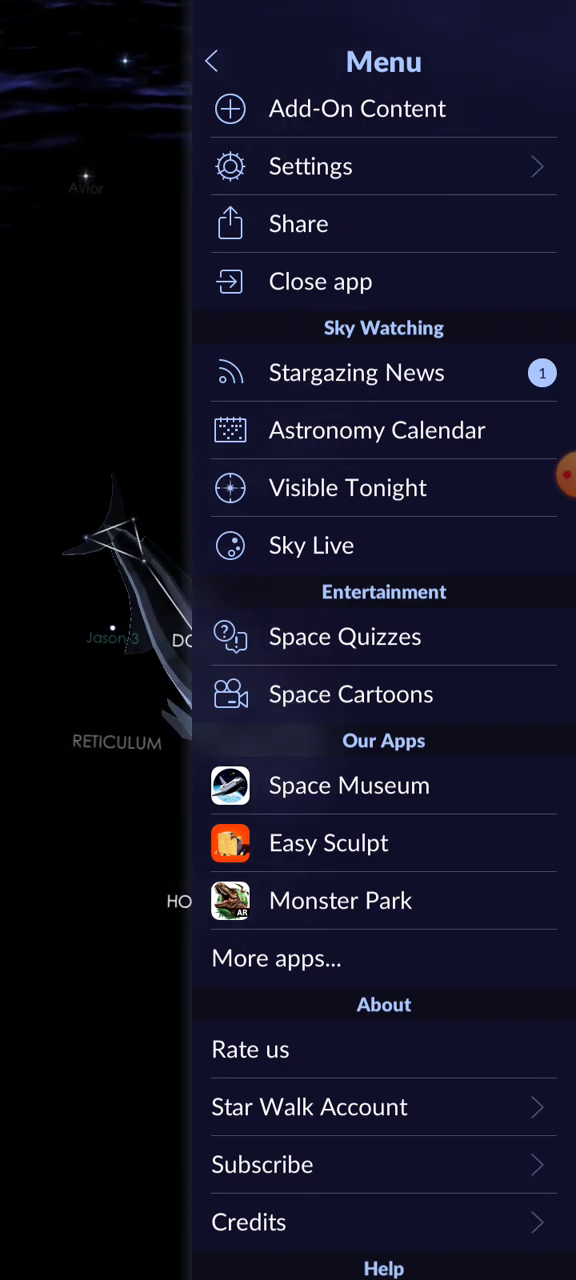
- View and close the December 2022 Astronomy Calendar, then leave for the home screen
left_click(377, 430)
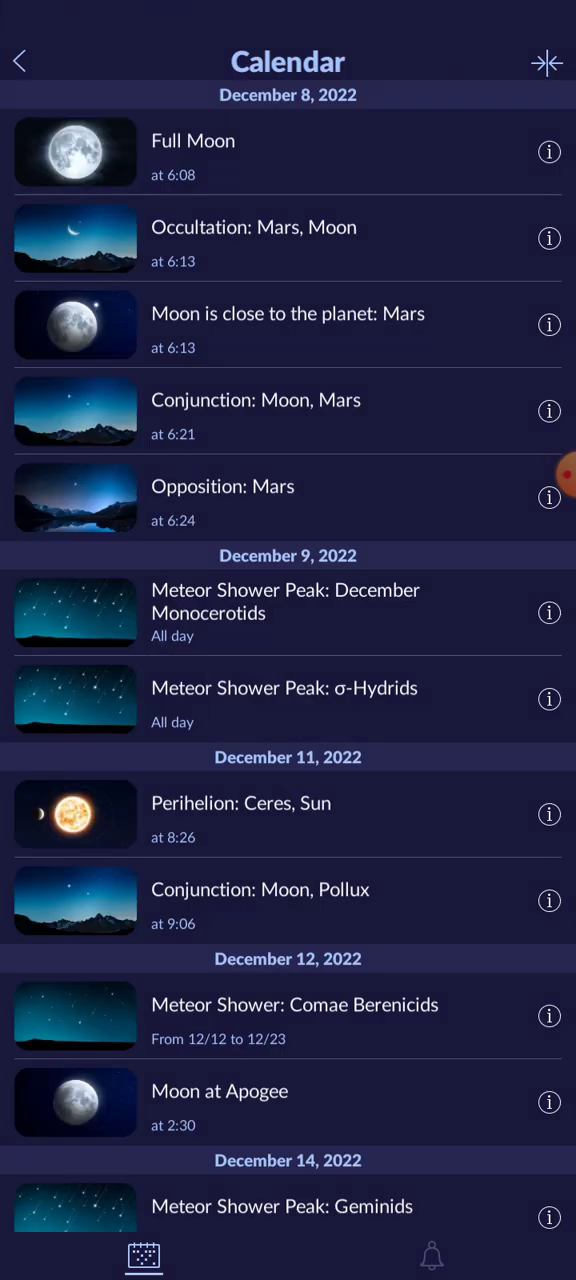
scroll(288, 640, "down", 5)
scroll(288, 640, "up", 3)
scroll(288, 640, "up", 2)
left_click(19, 61)
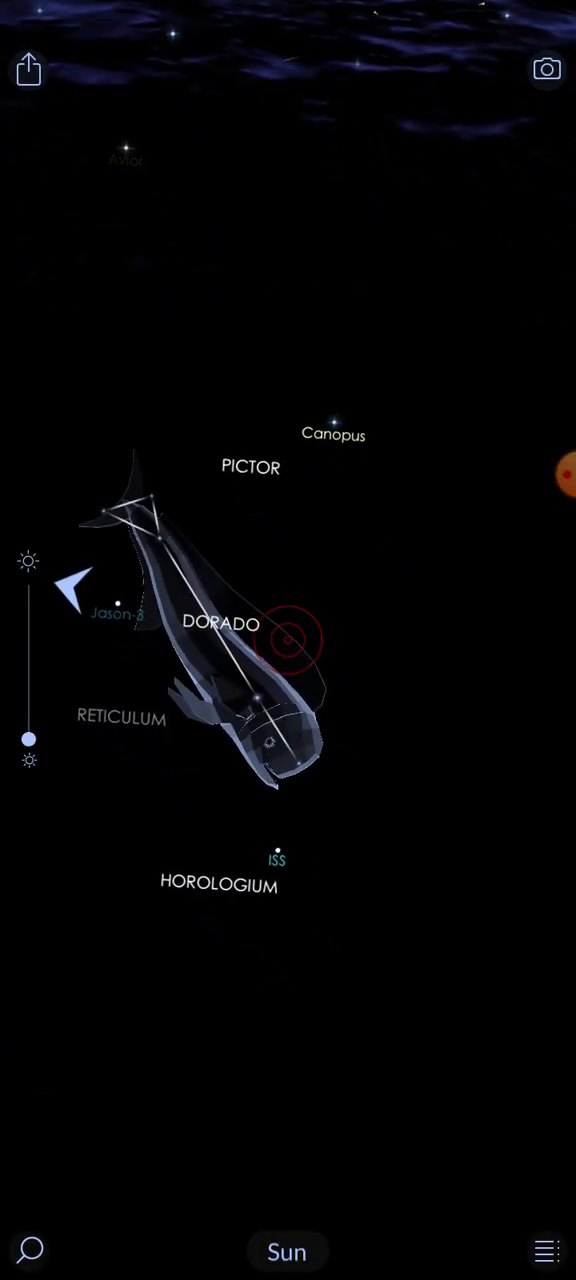
key("Home")
left_click(70, 1103)
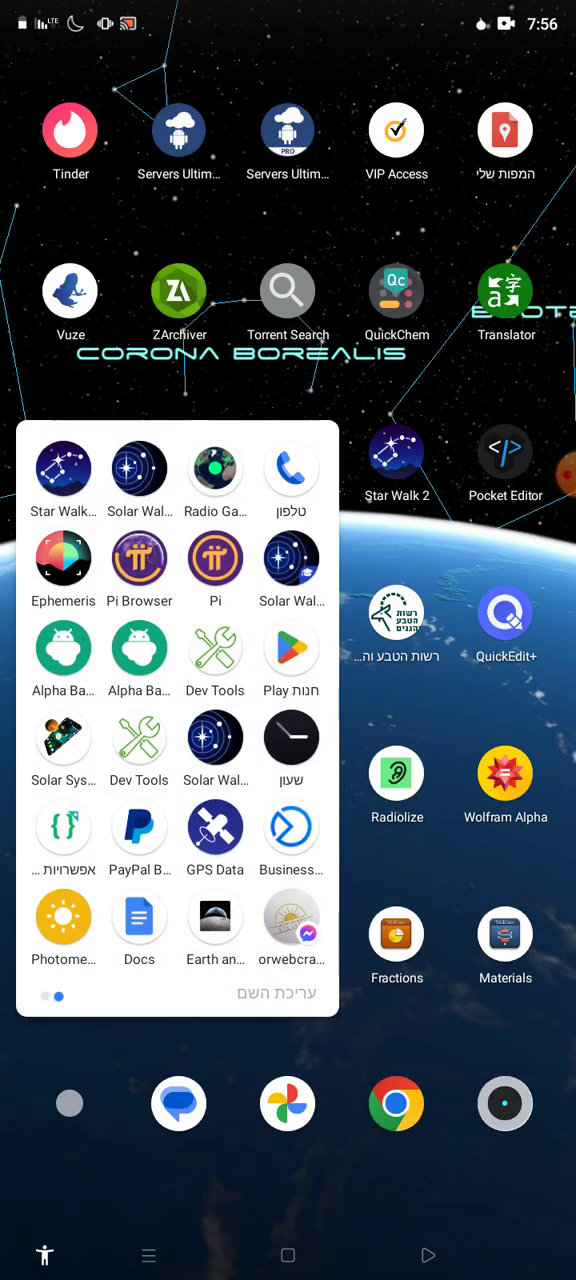